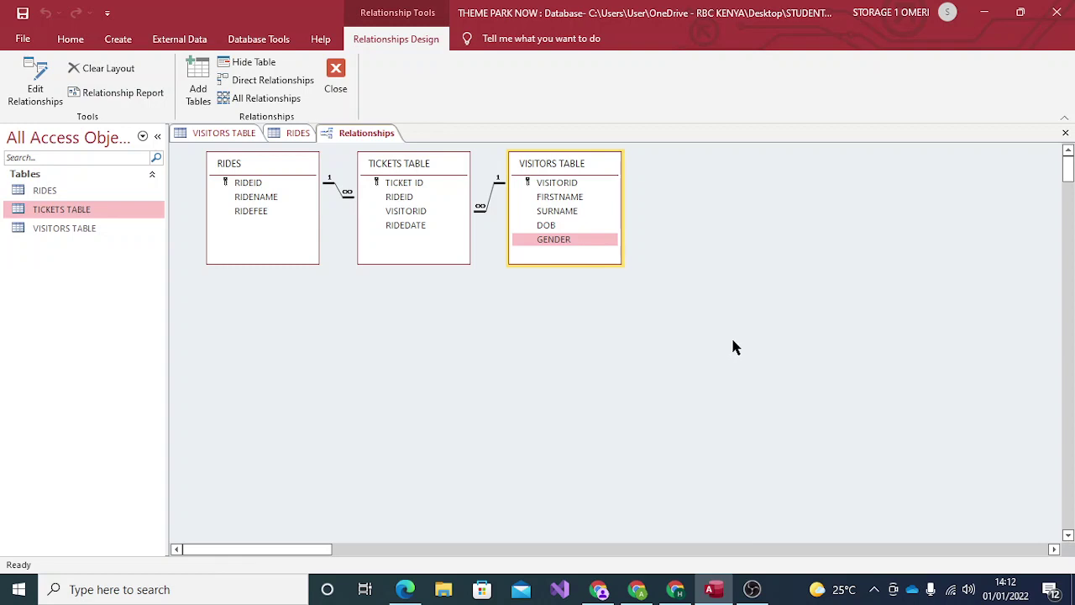
Open the VISITORS TABLE and sort its records by VISITORID from smallest to largest.
double_click(48, 231)
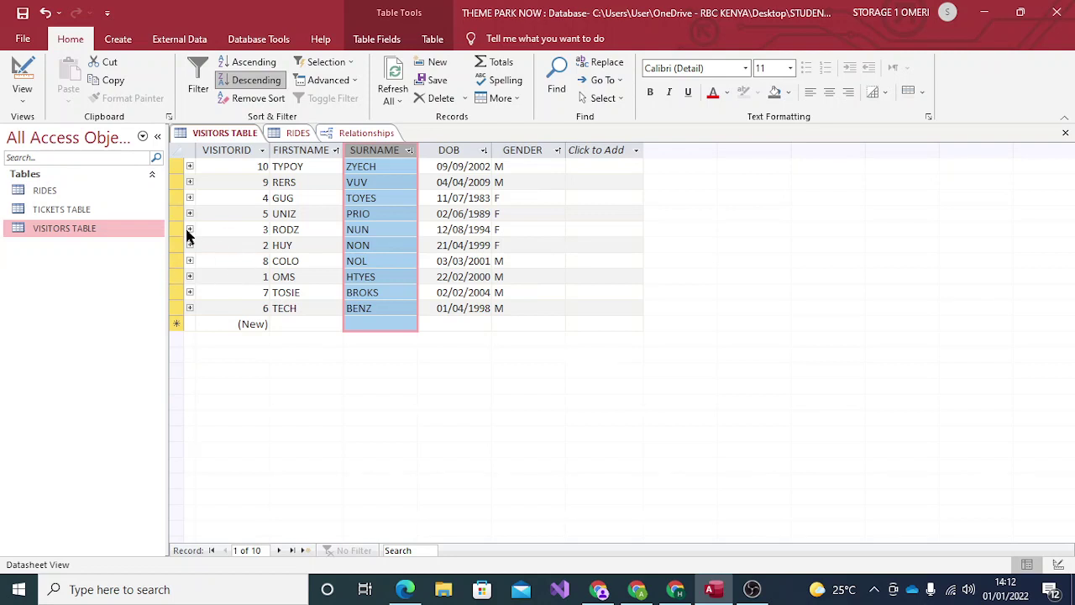
click(263, 151)
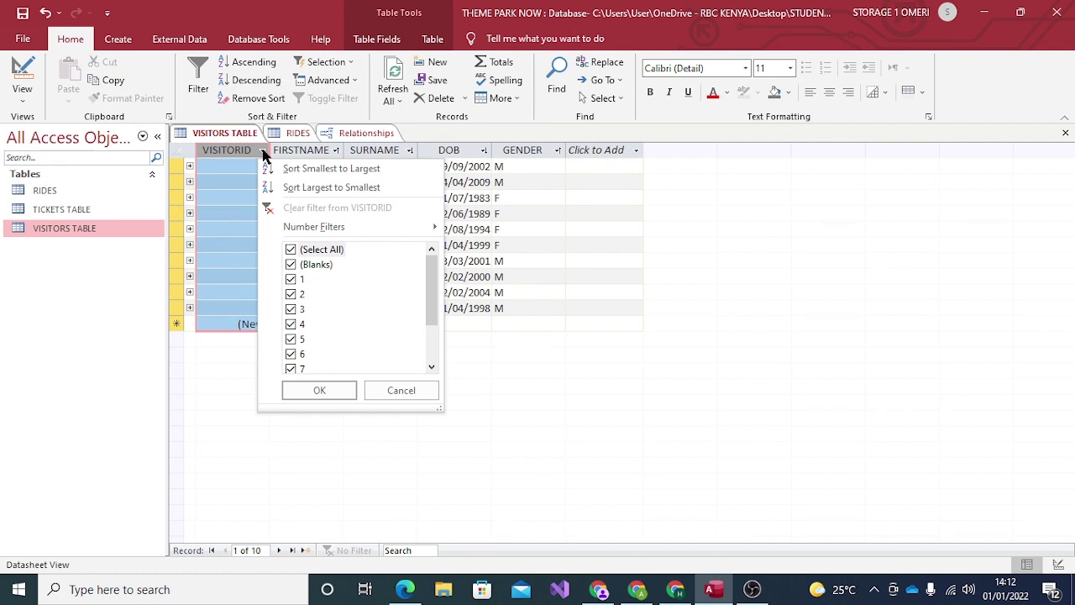
click(312, 168)
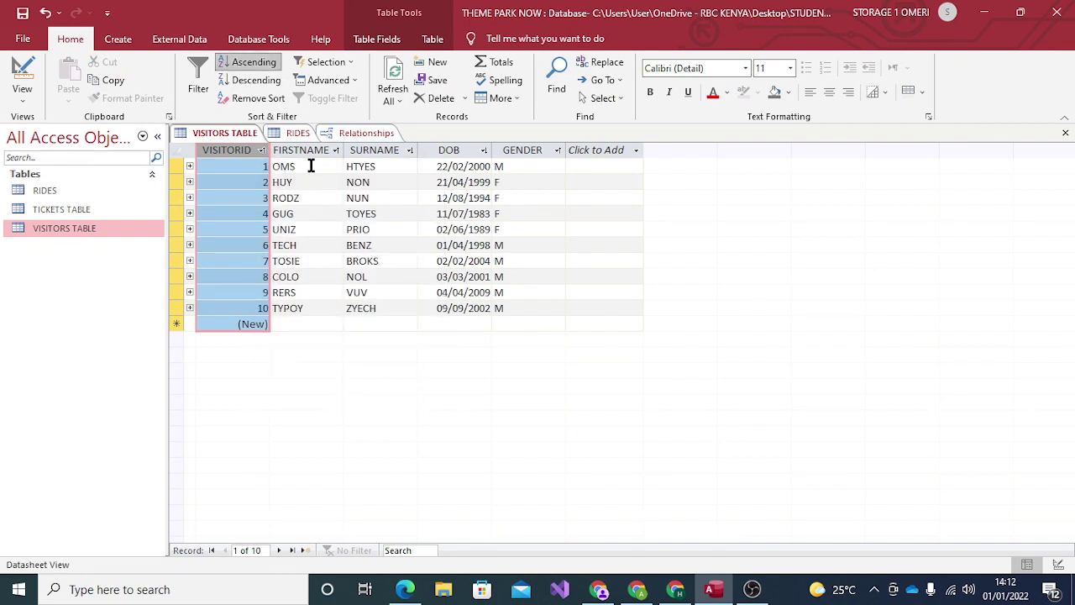
Sort the visitor records in descending order by FIRSTNAME, SURNAME and DOB, one column after another.
click(335, 151)
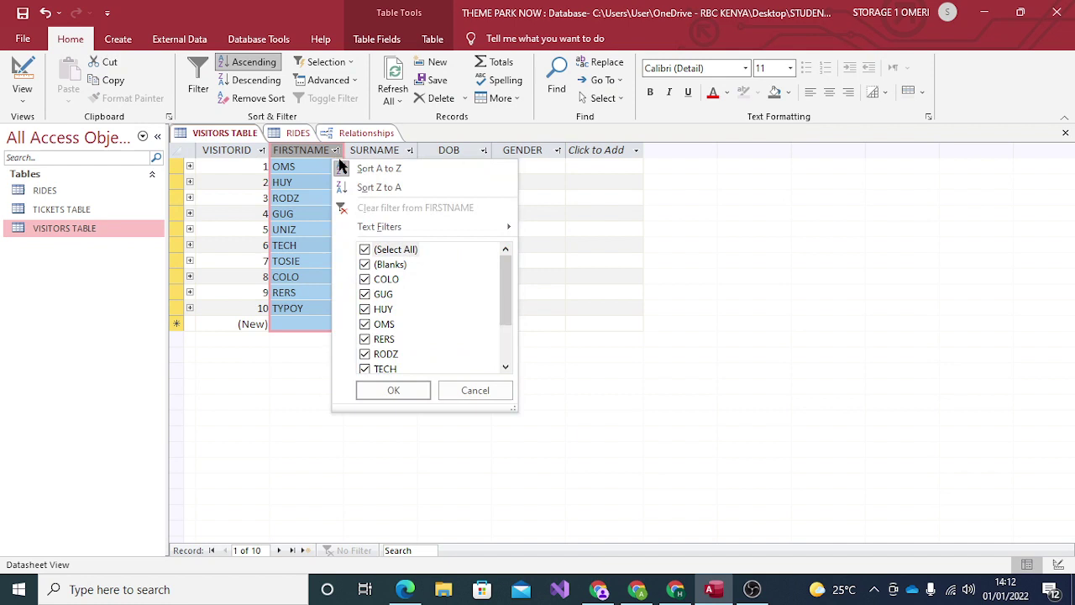
click(374, 188)
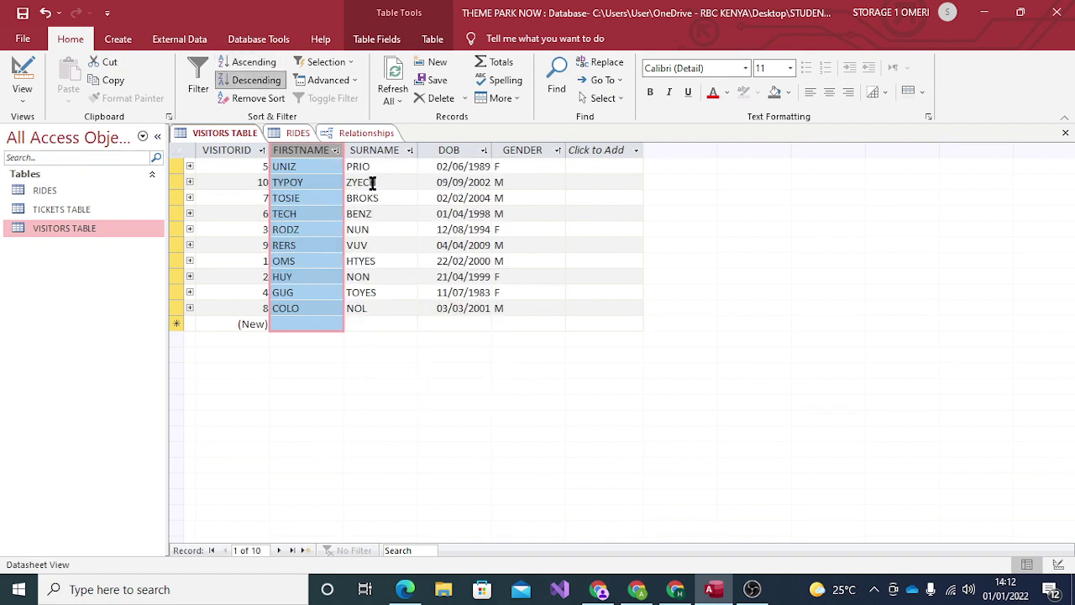
click(410, 152)
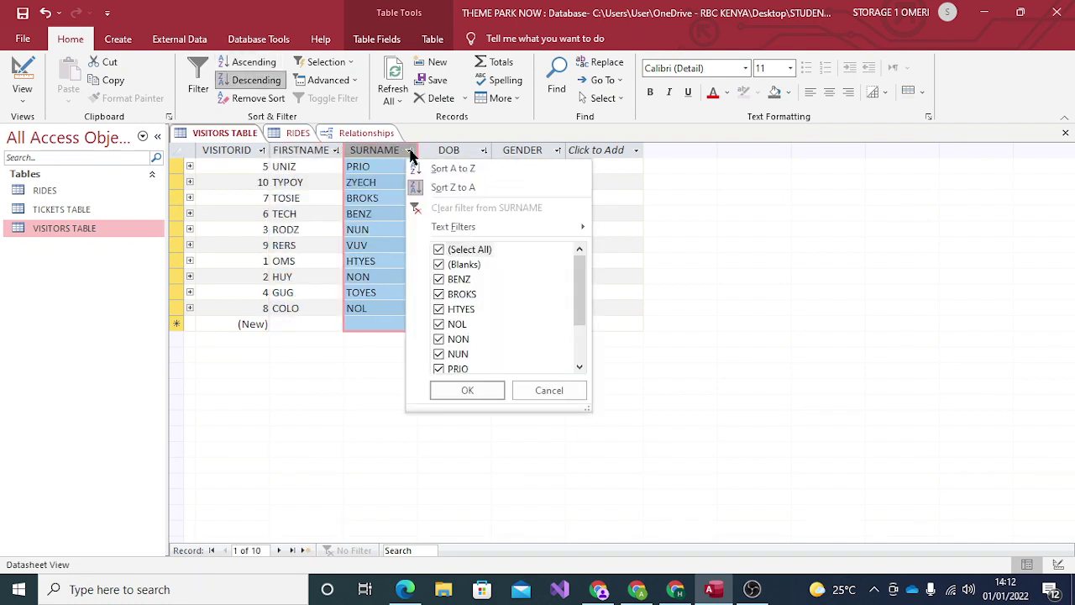
click(453, 190)
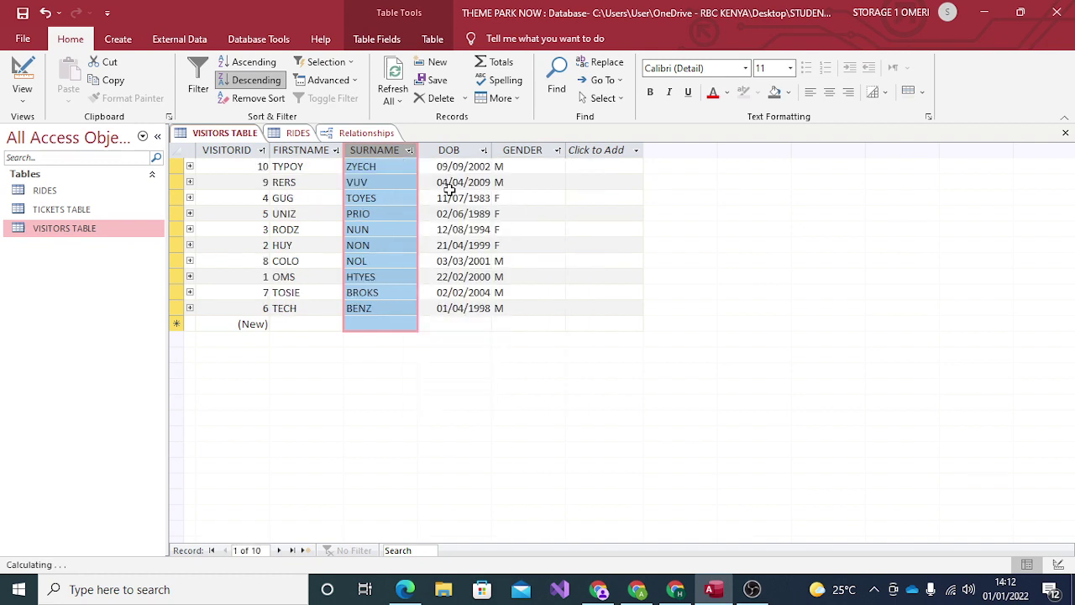
click(484, 150)
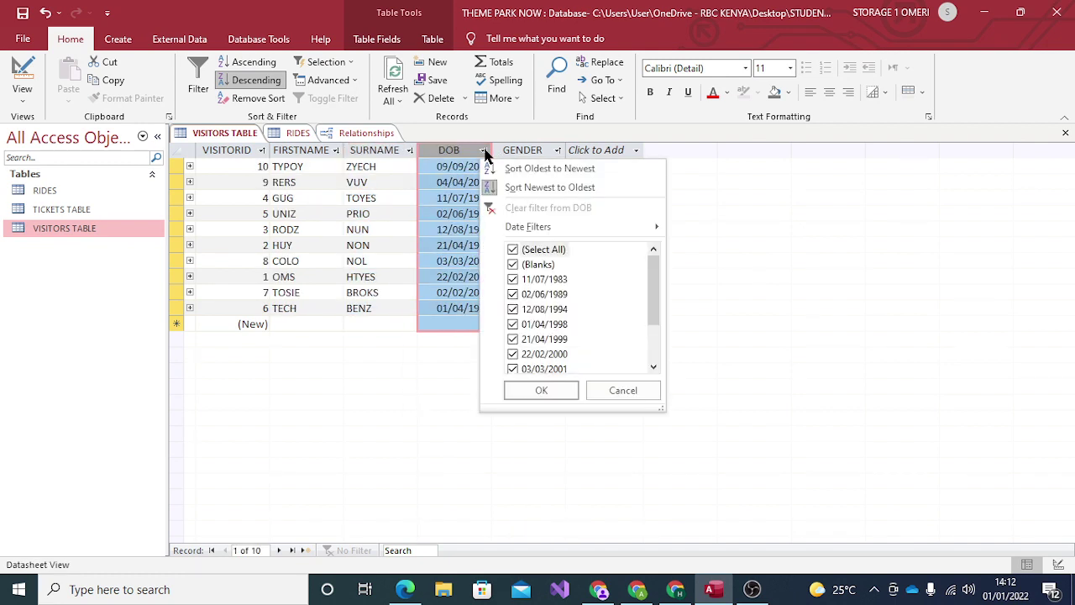
click(518, 187)
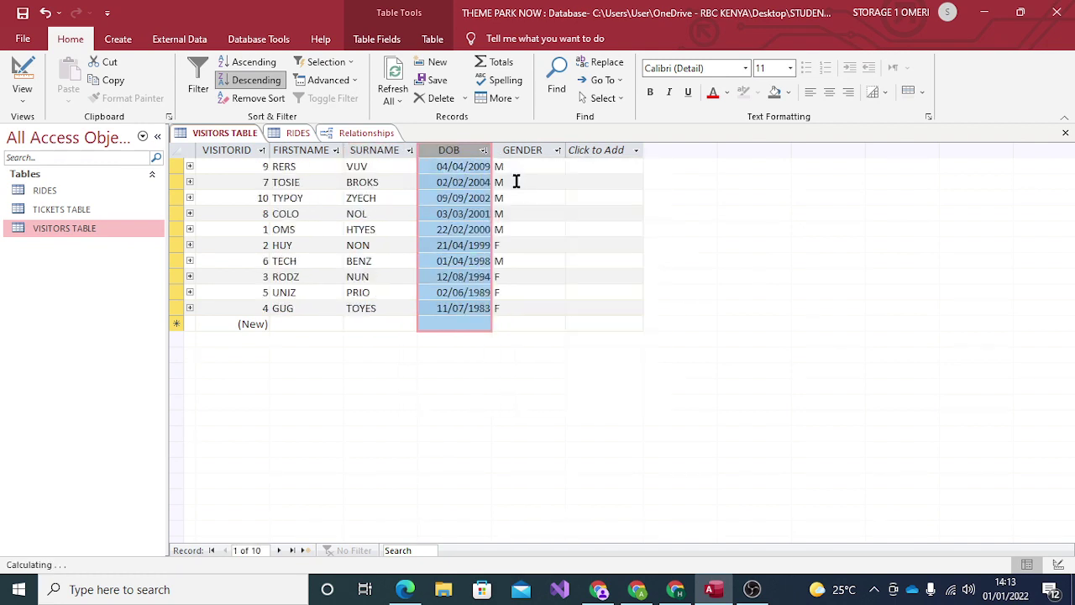
Sort the visitor records by GENDER from Z to A, and reverse that sort to A to Z.
click(557, 150)
click(601, 186)
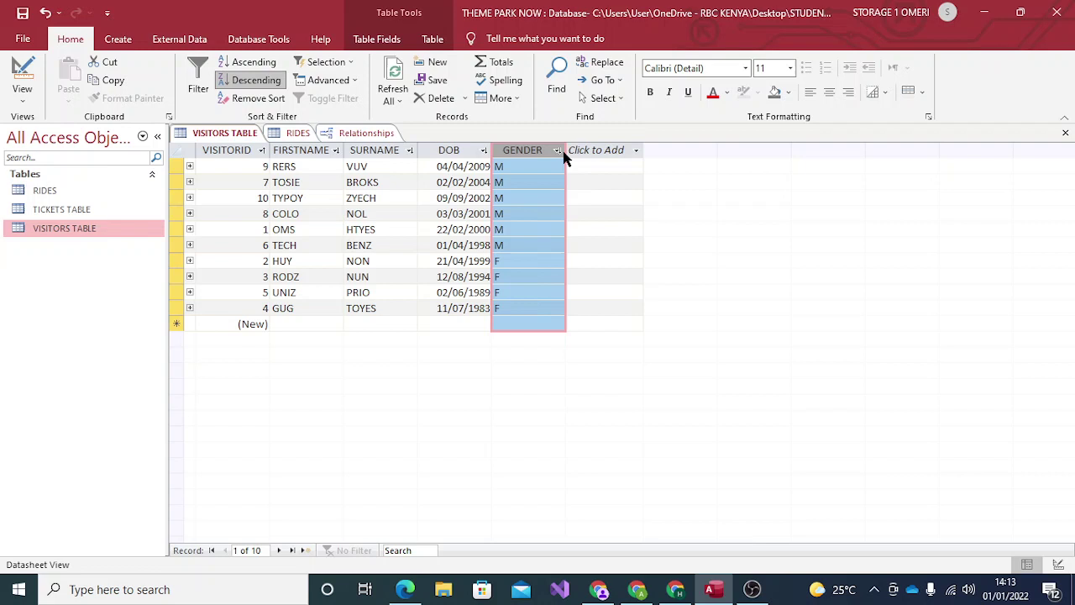
click(557, 152)
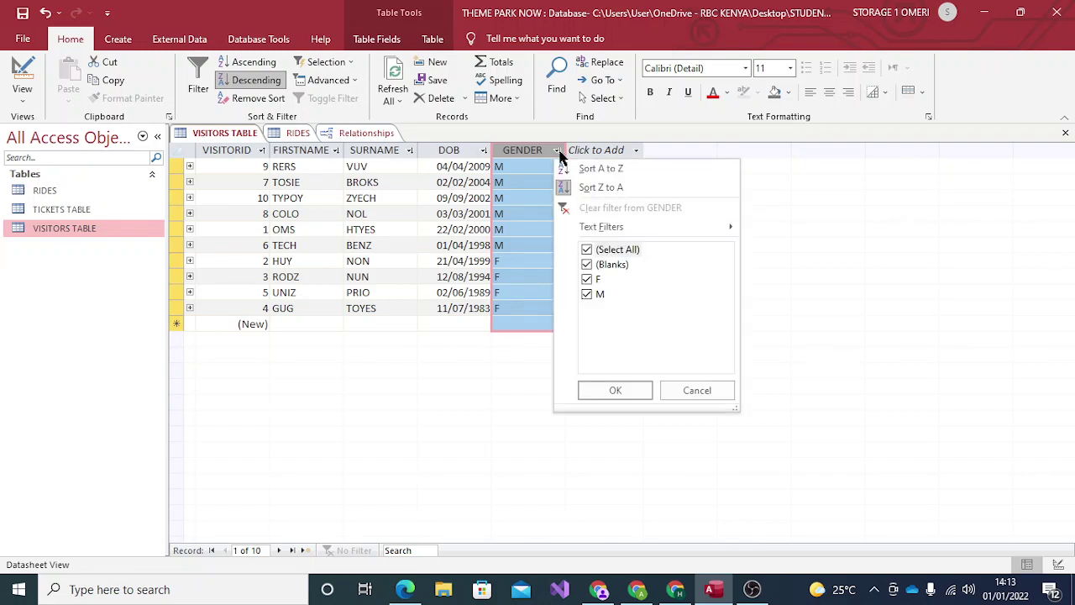
click(599, 168)
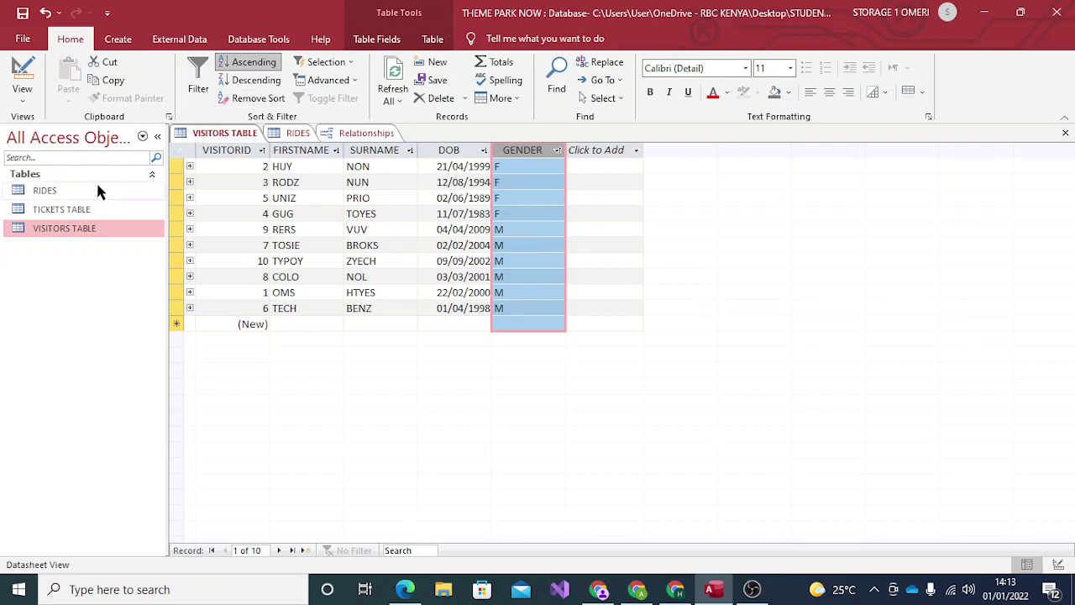
Switch the VISITORS TABLE to Design View and add a field named ROOM below GENDER.
click(23, 91)
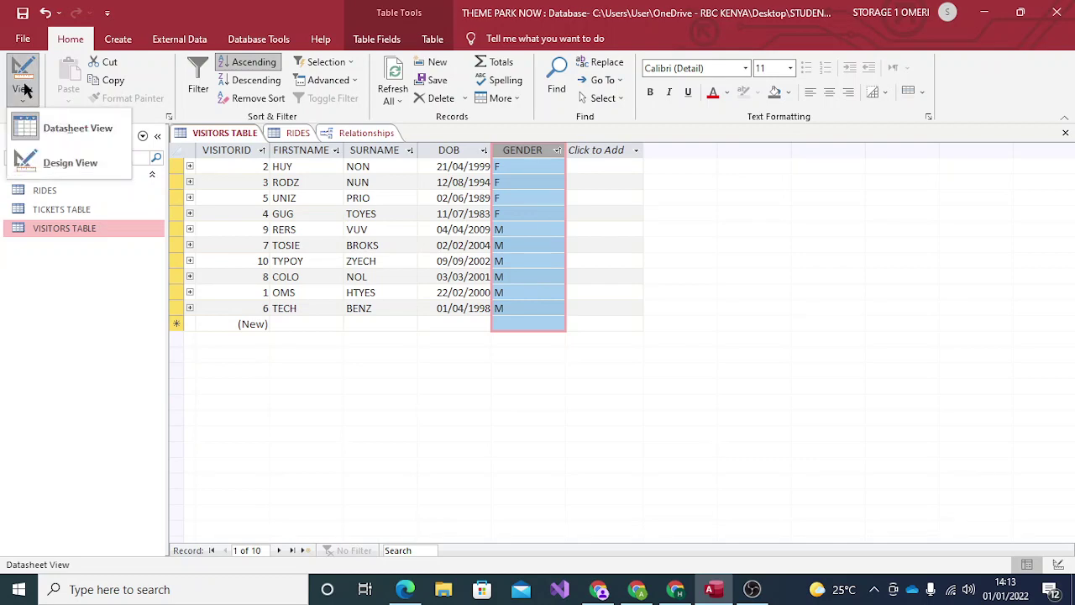
click(70, 162)
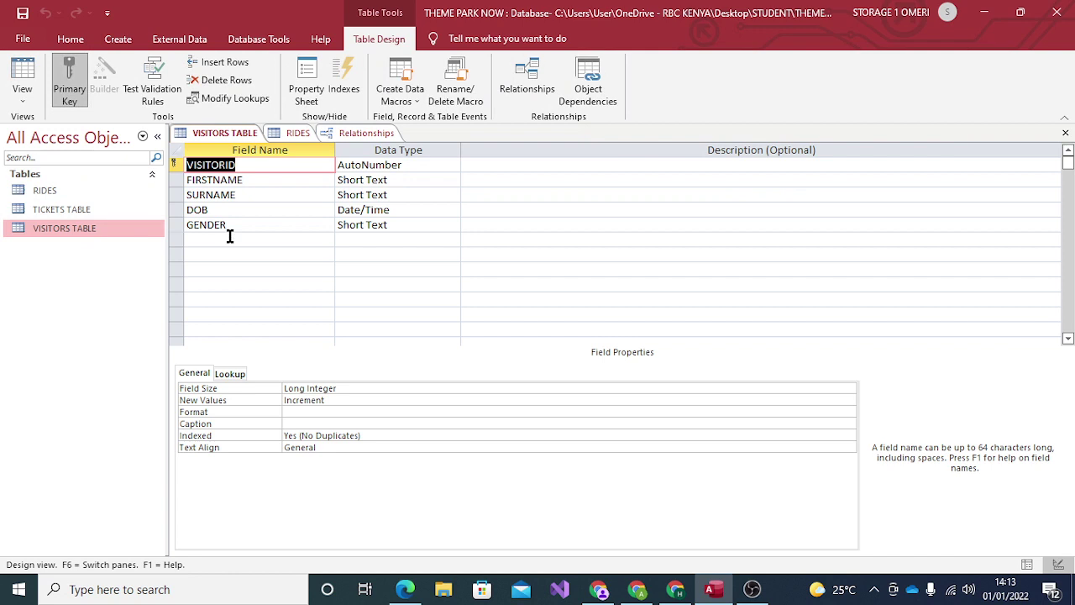
click(216, 235)
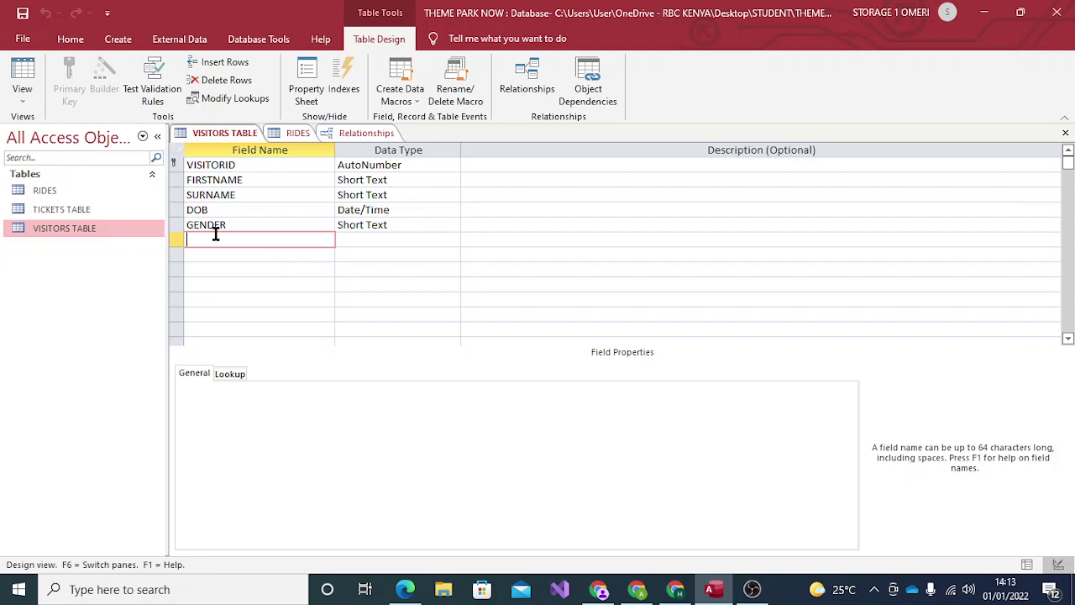
text(ro)
key(BackSpace)
key(BackSpace)
key(Caps_Lock)
text(ROOM)
Start the Lookup Wizard as ROOM's data type, choosing to type in the values and setting the number of columns to 2.
click(371, 239)
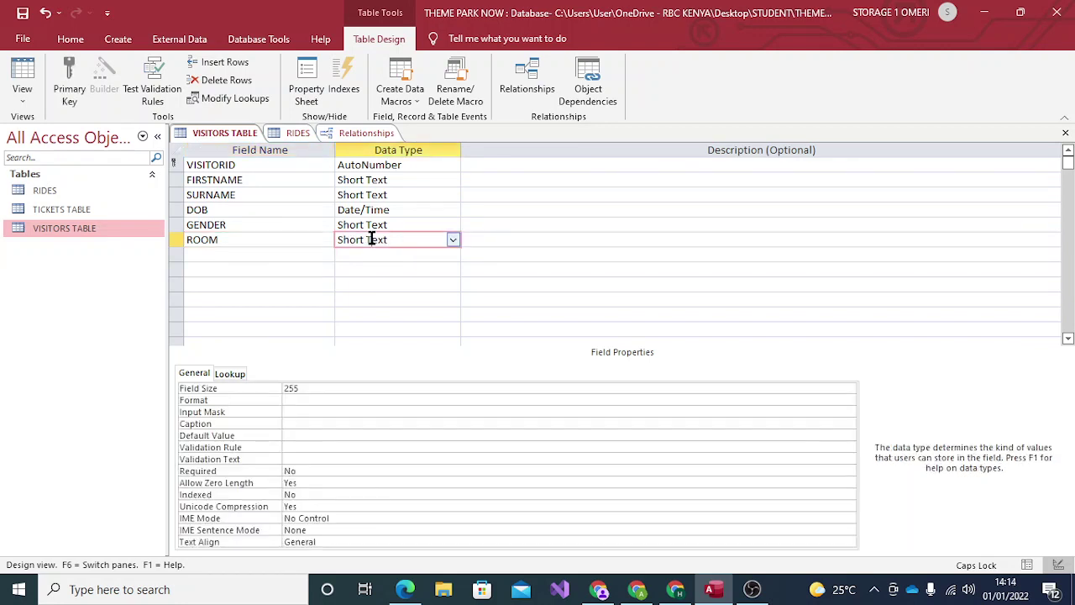
click(452, 240)
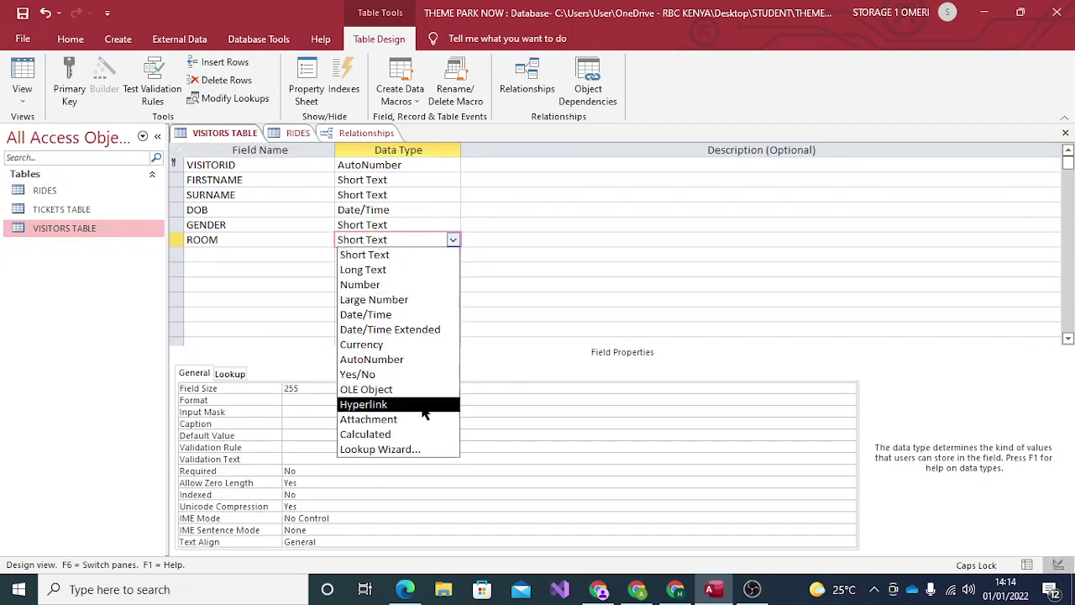
click(409, 450)
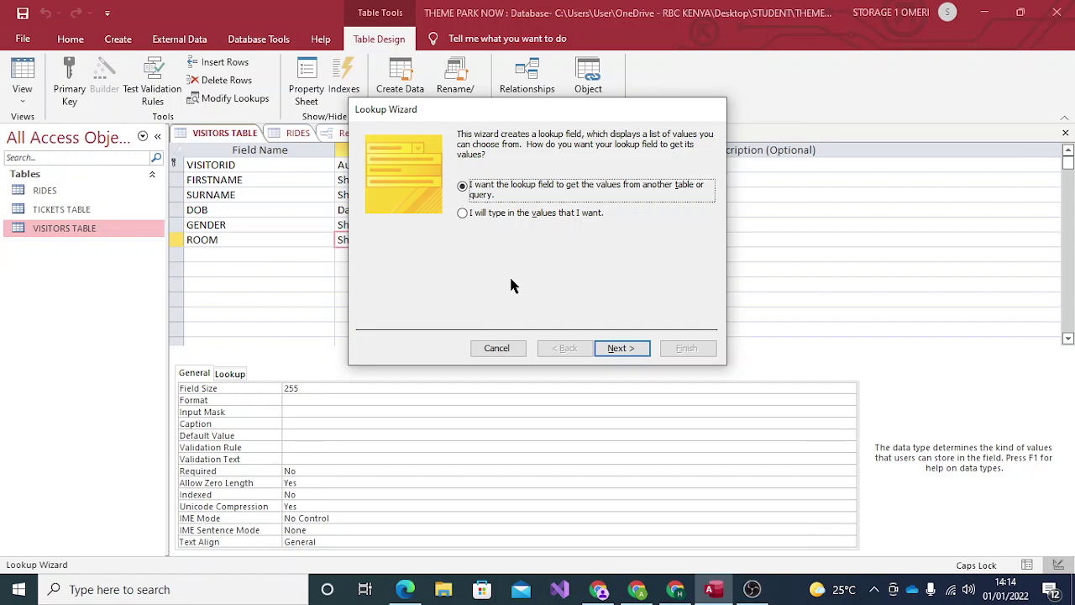
click(464, 214)
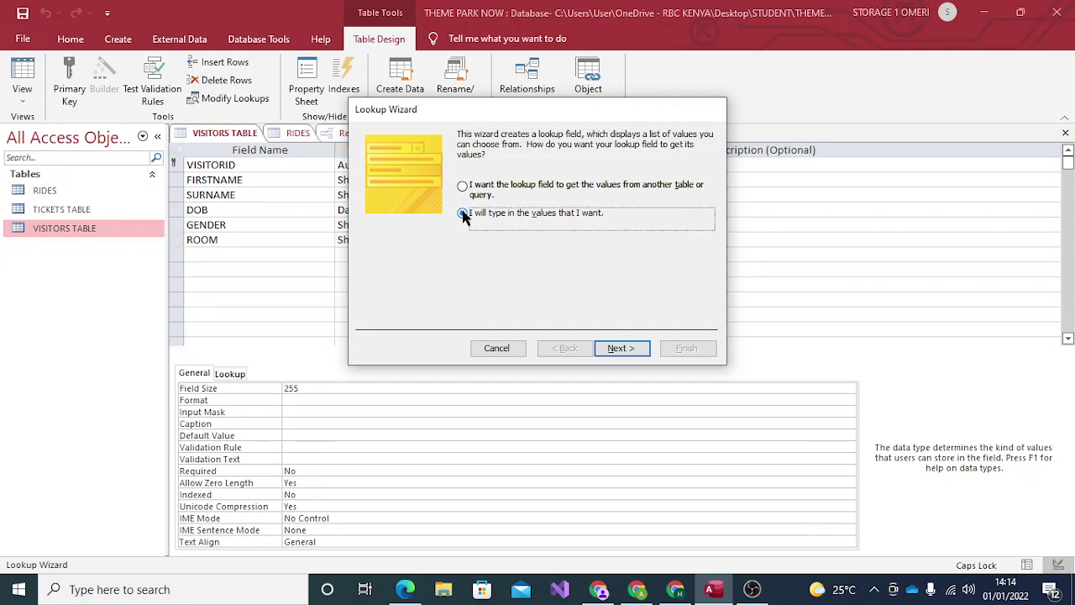
click(620, 348)
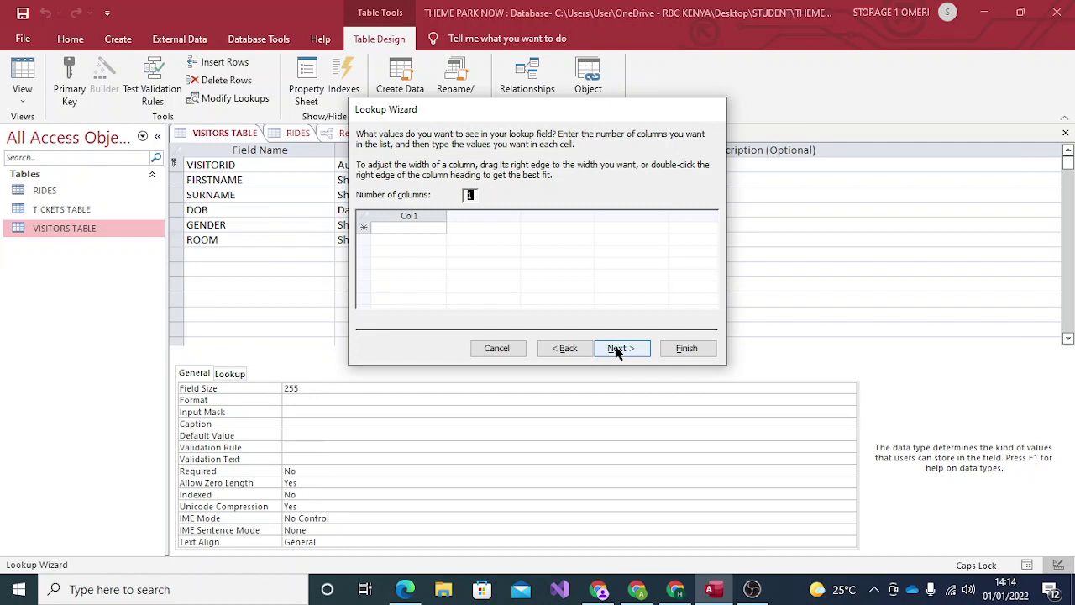
text(2)
Fill the first two lookup rows with masai and nairobi, and kop and newyork.
click(413, 229)
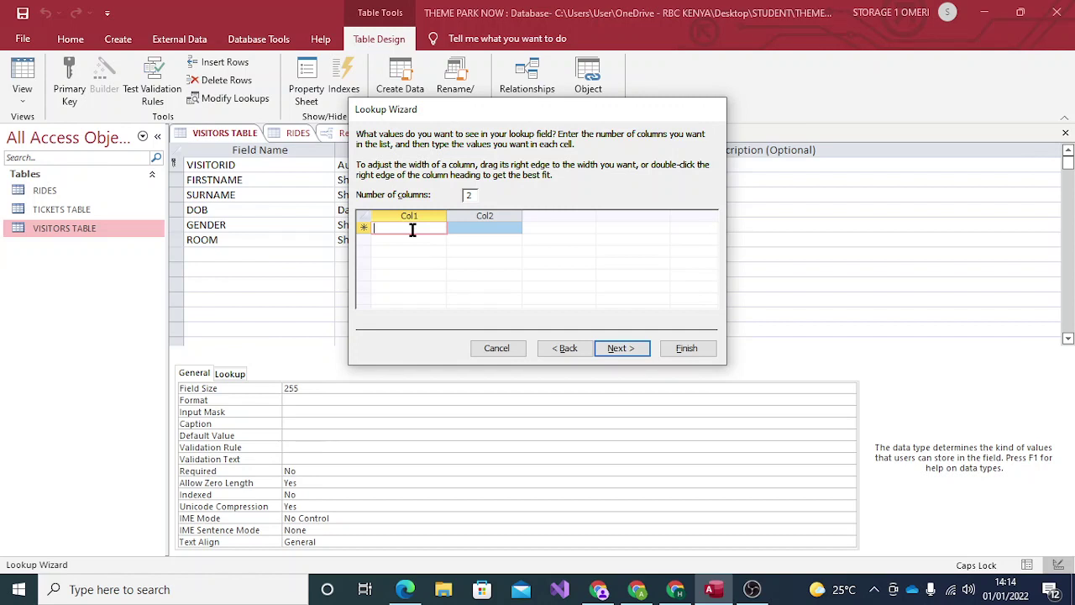
key(Caps_Lock)
text(masa)
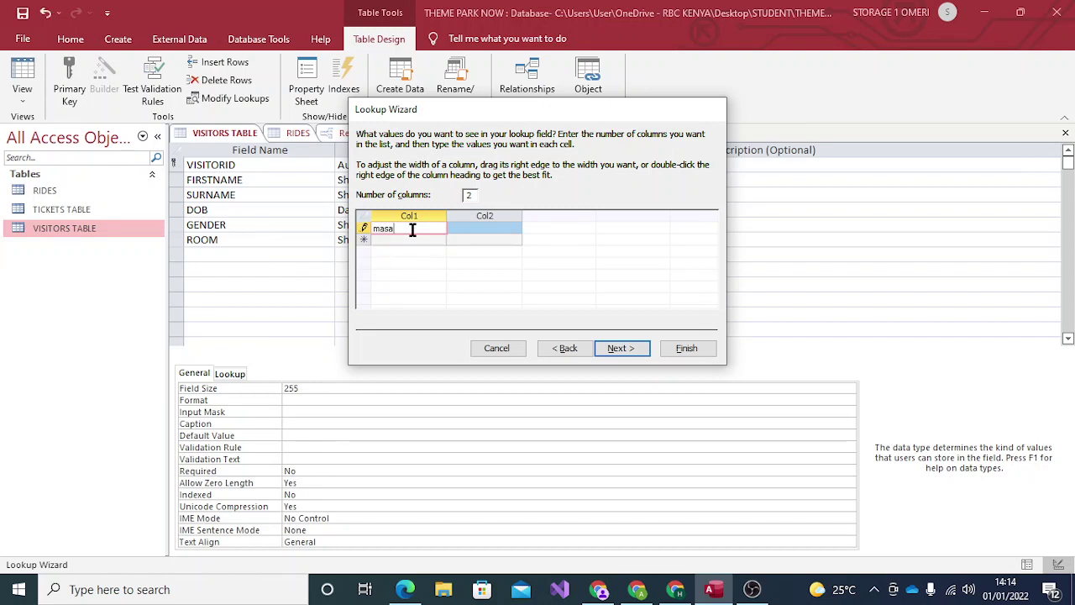
text(i)
click(408, 240)
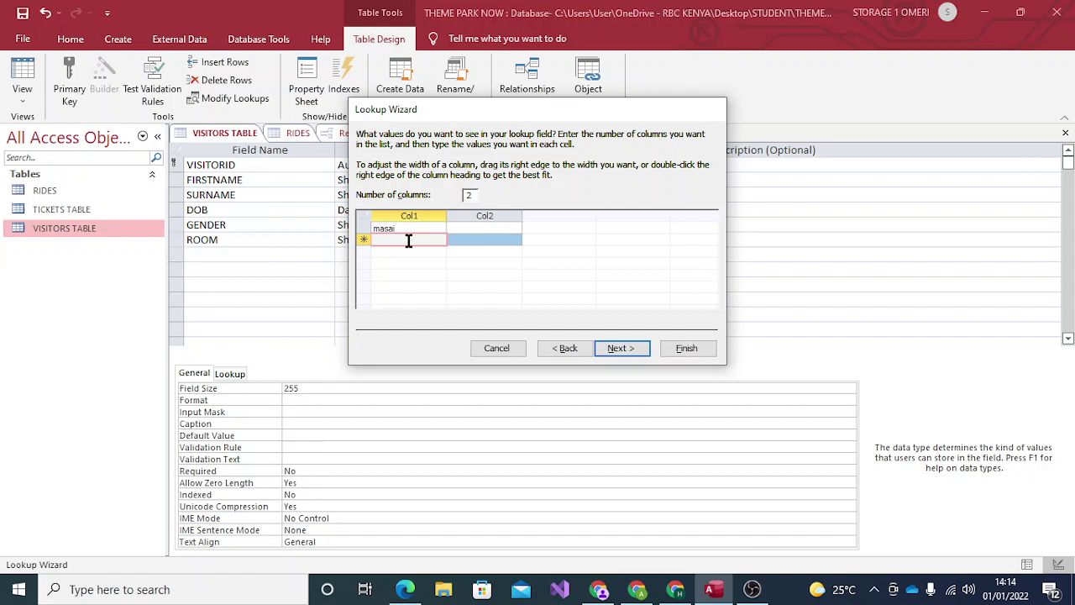
text(kop)
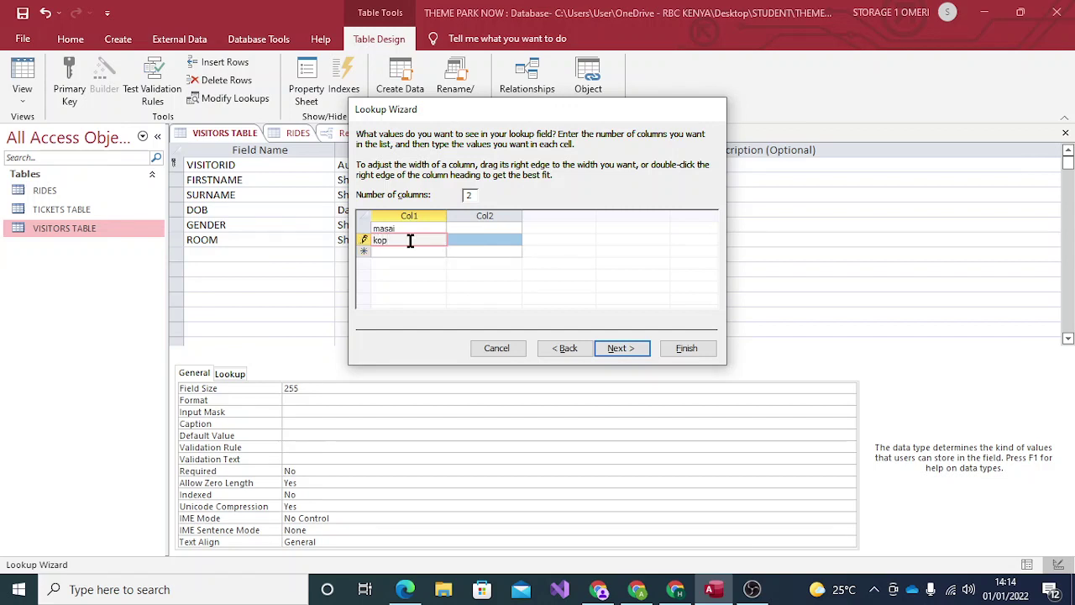
click(466, 228)
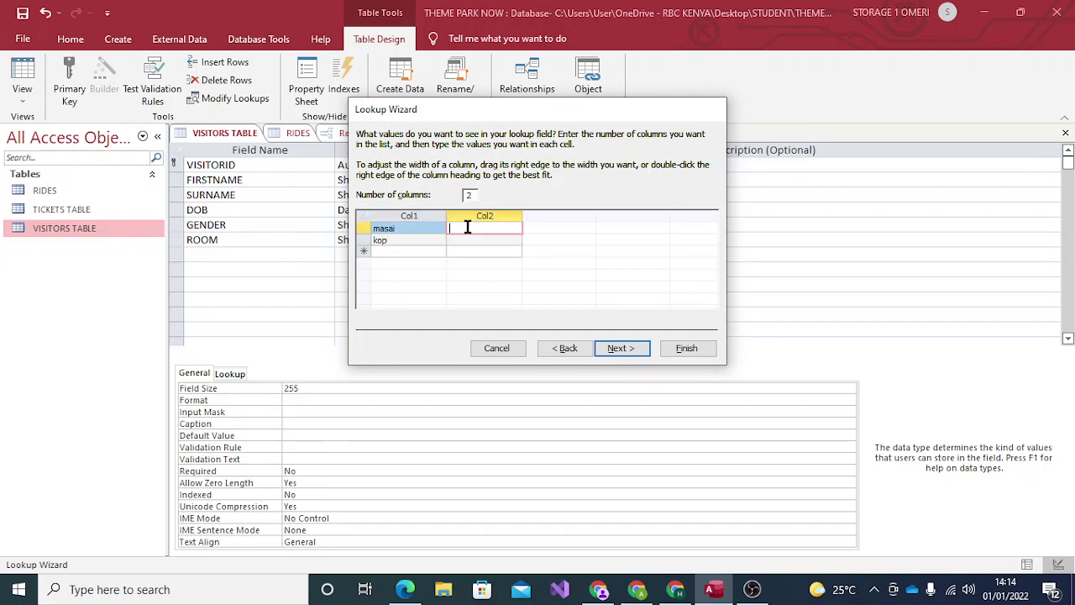
text(nairobi)
click(470, 240)
text(new)
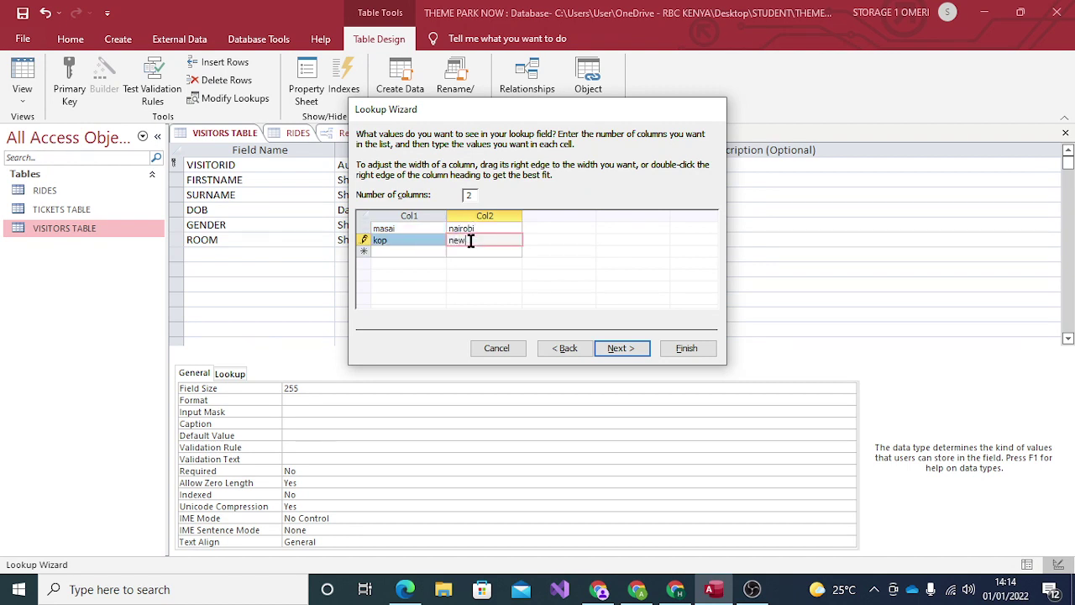
text(york)
Add a third lookup row with BEUY in Col1 and YOPF in Col2.
click(415, 252)
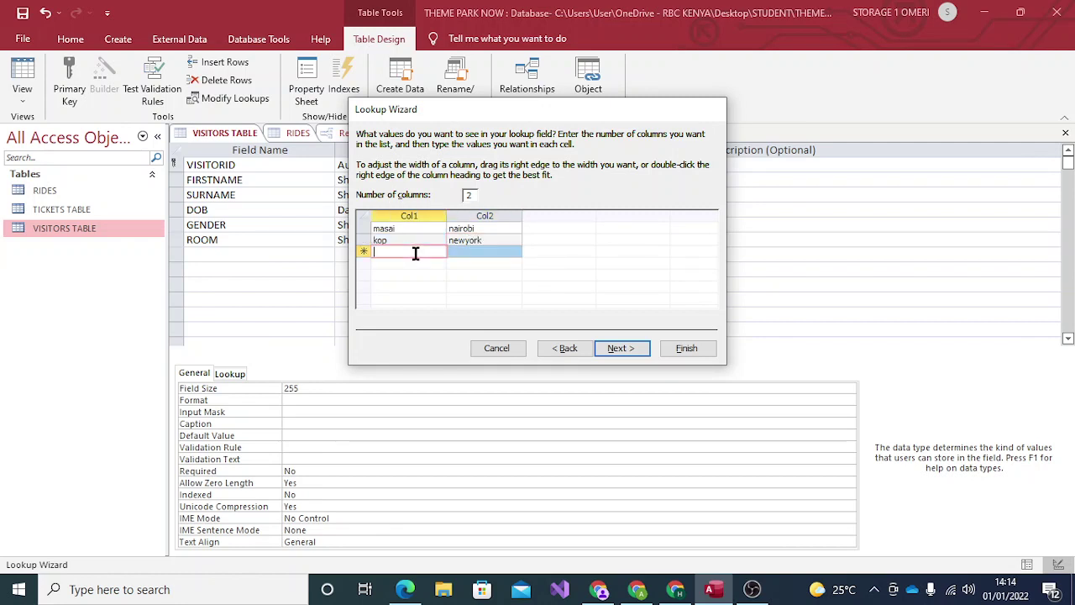
key(Caps_Lock)
text(B)
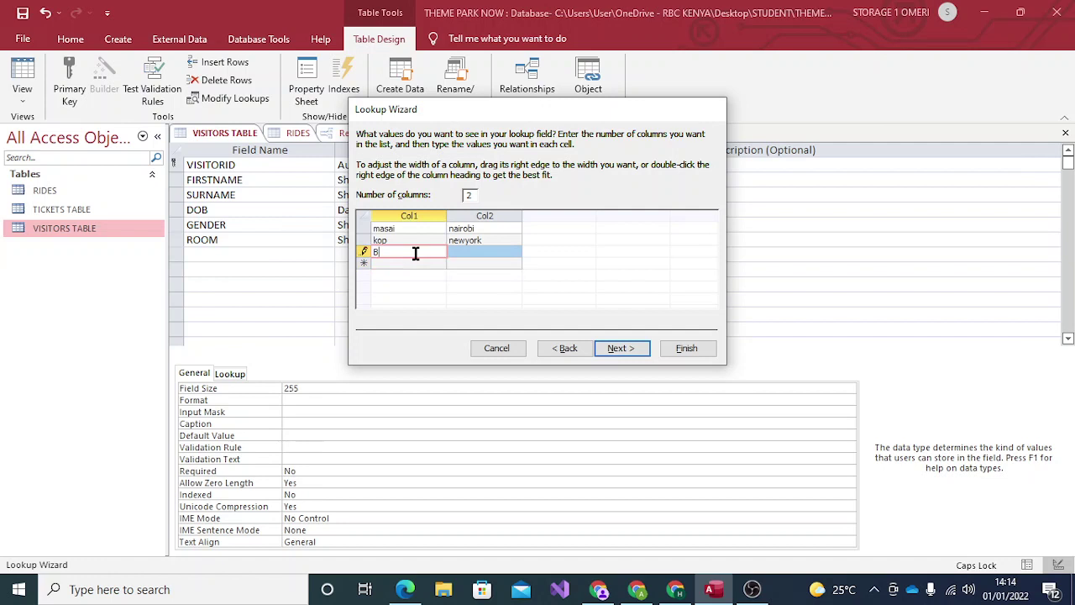
text(EUY)
click(457, 252)
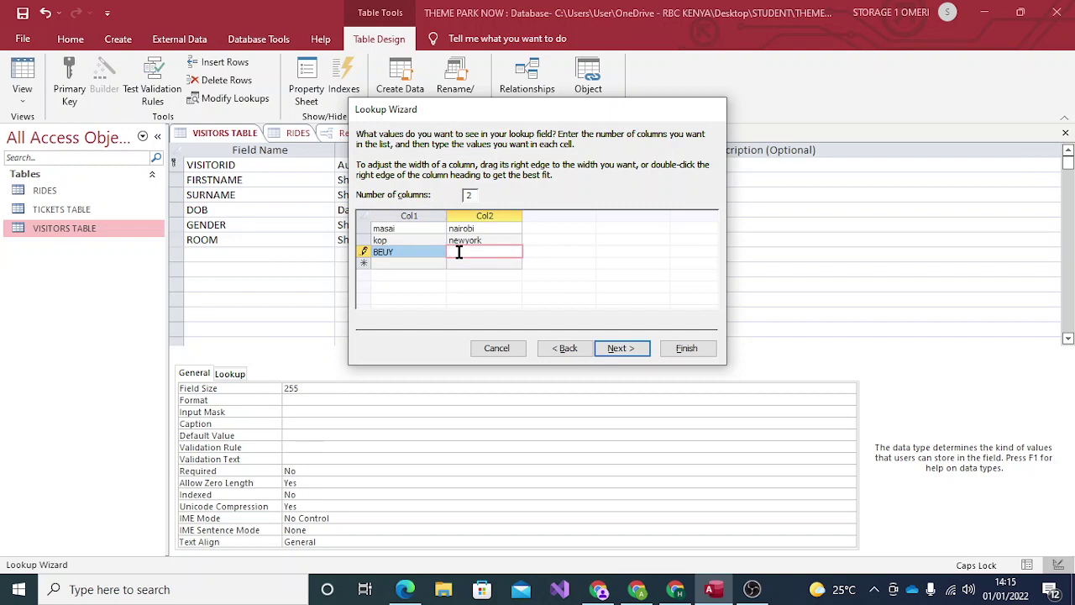
text(YOPF)
Store the value from Col1, limit ROOM's entries to the list and finish the Lookup Wizard.
click(612, 347)
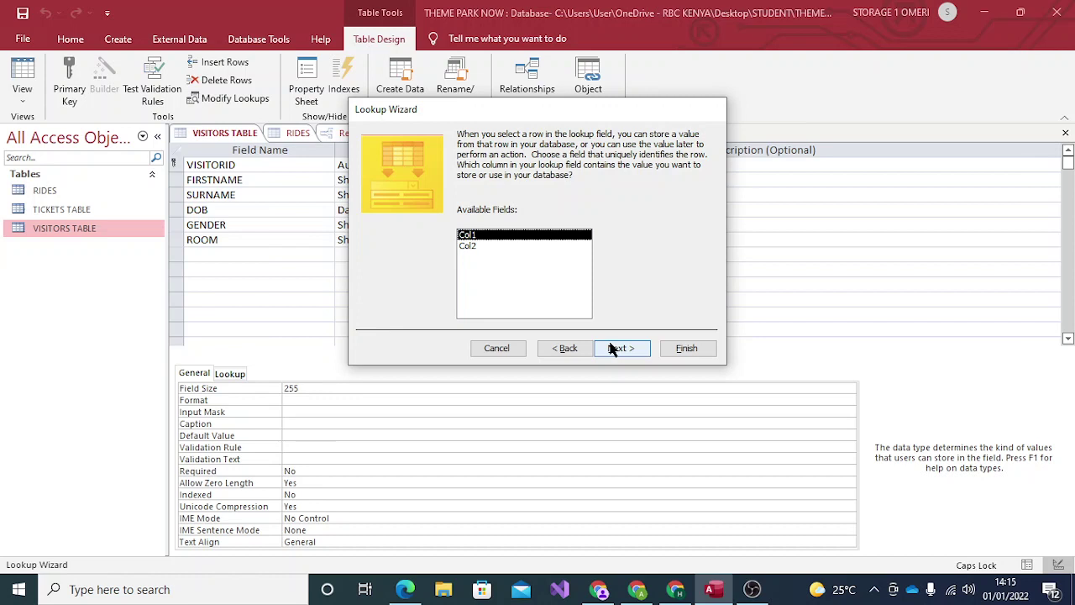
click(470, 246)
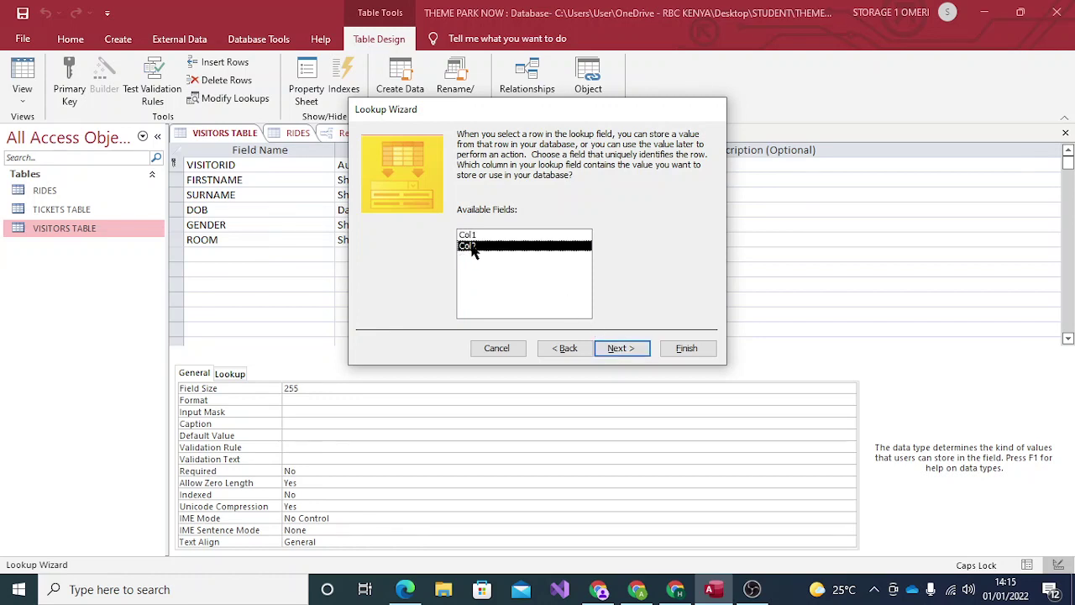
click(477, 236)
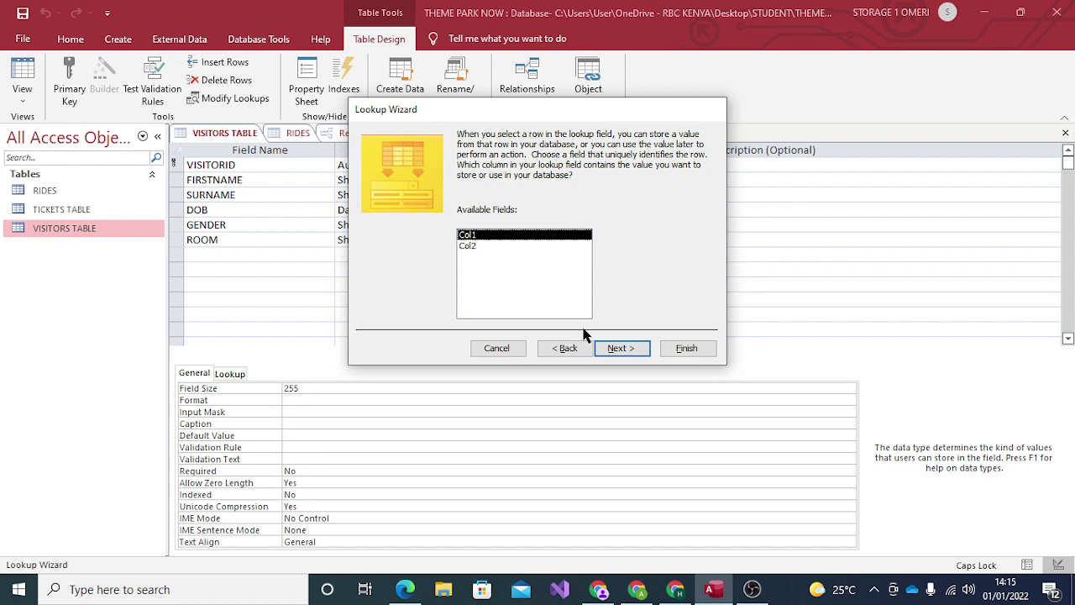
click(613, 349)
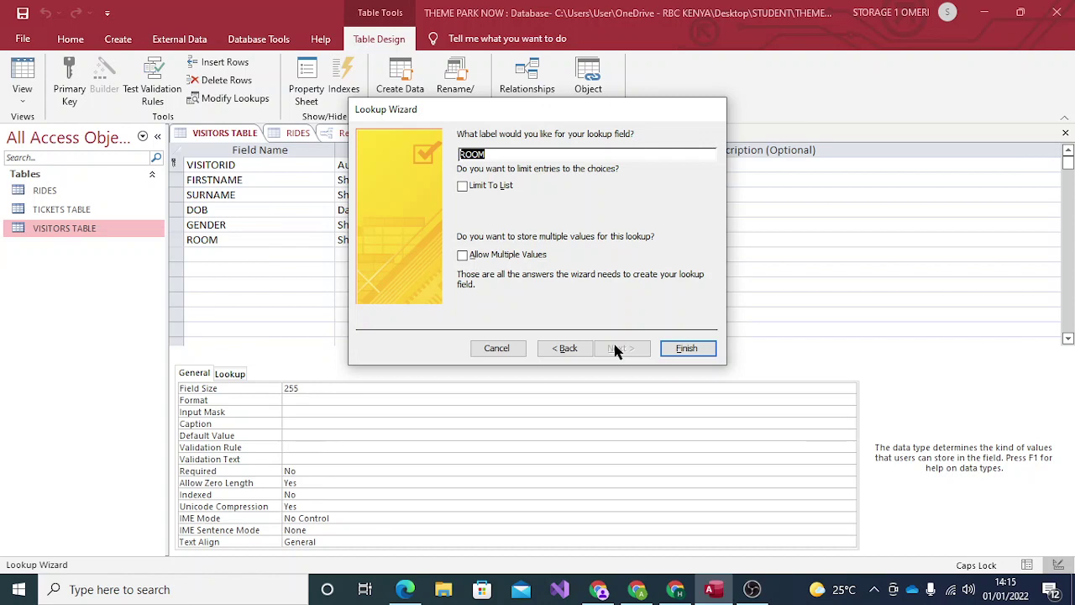
click(463, 185)
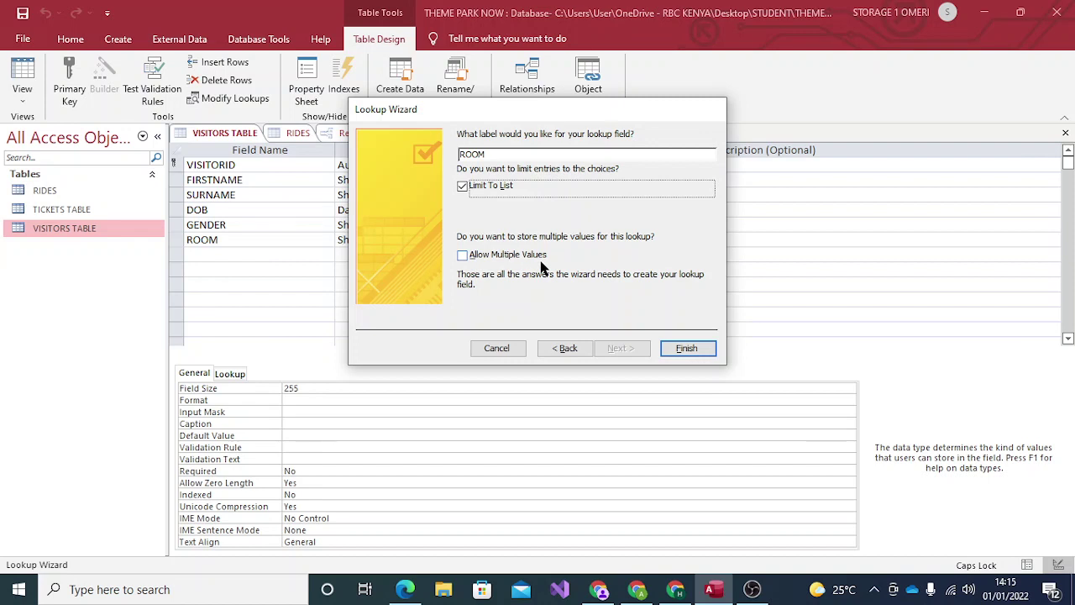
click(687, 349)
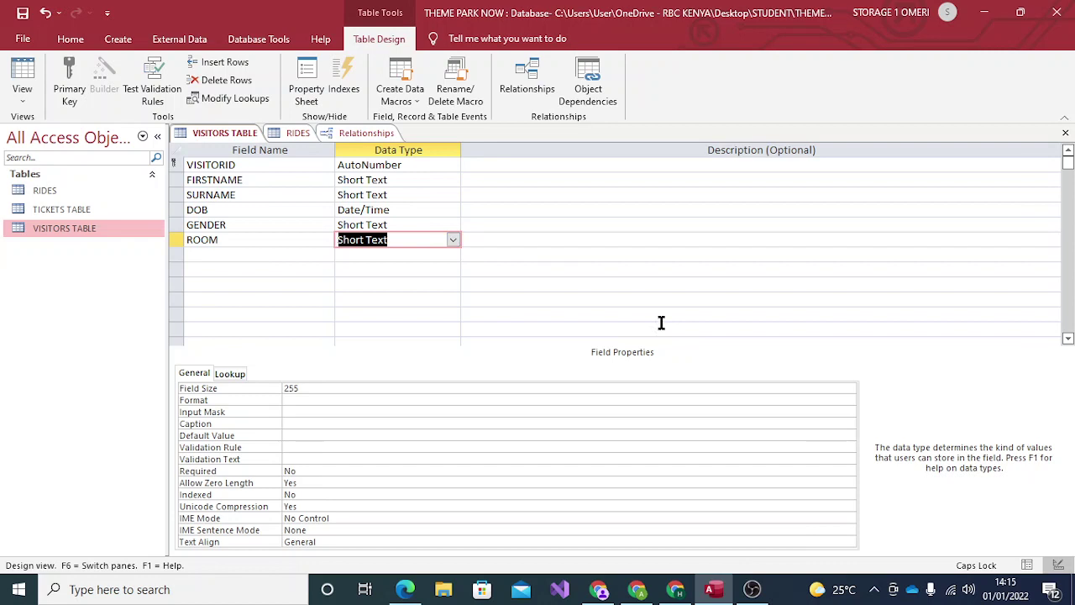
Open the VISITORS TABLE in Datasheet view, saving its design, and choose BEUY as the ROOM for visitor 1.
click(26, 81)
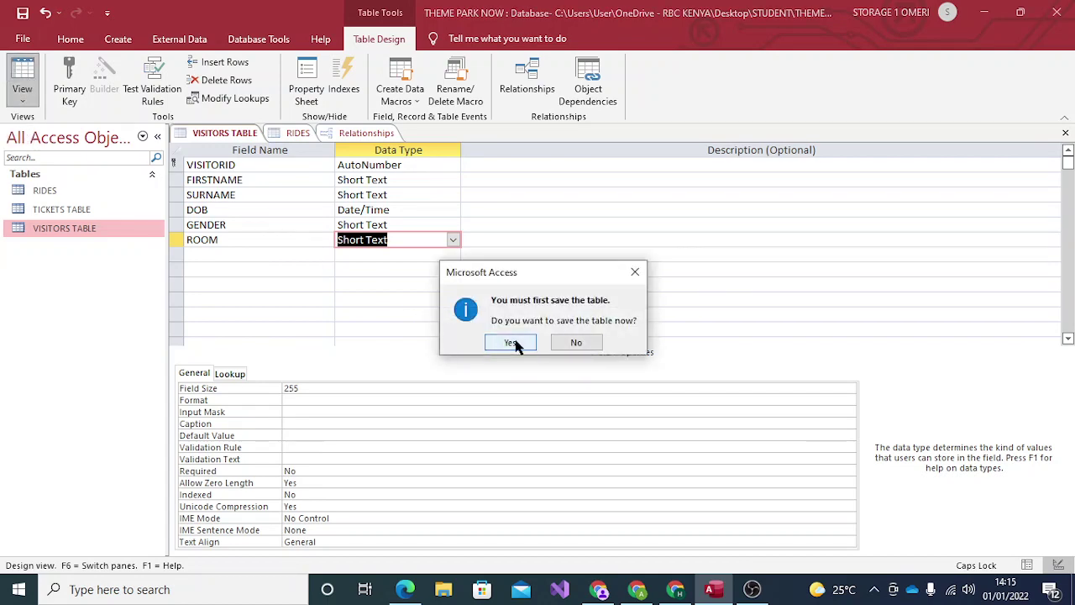
click(509, 343)
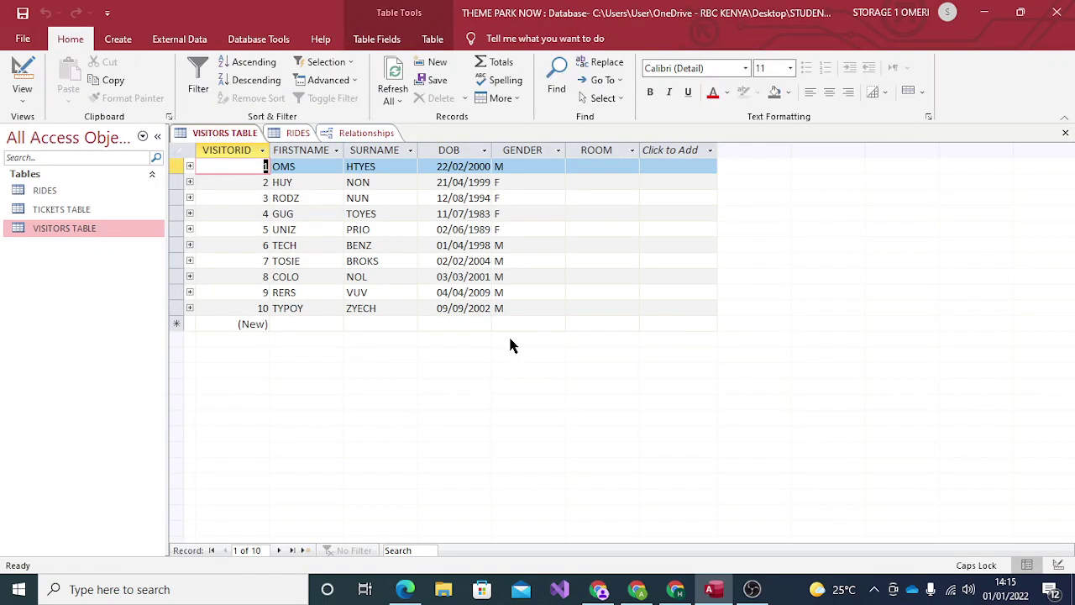
click(601, 163)
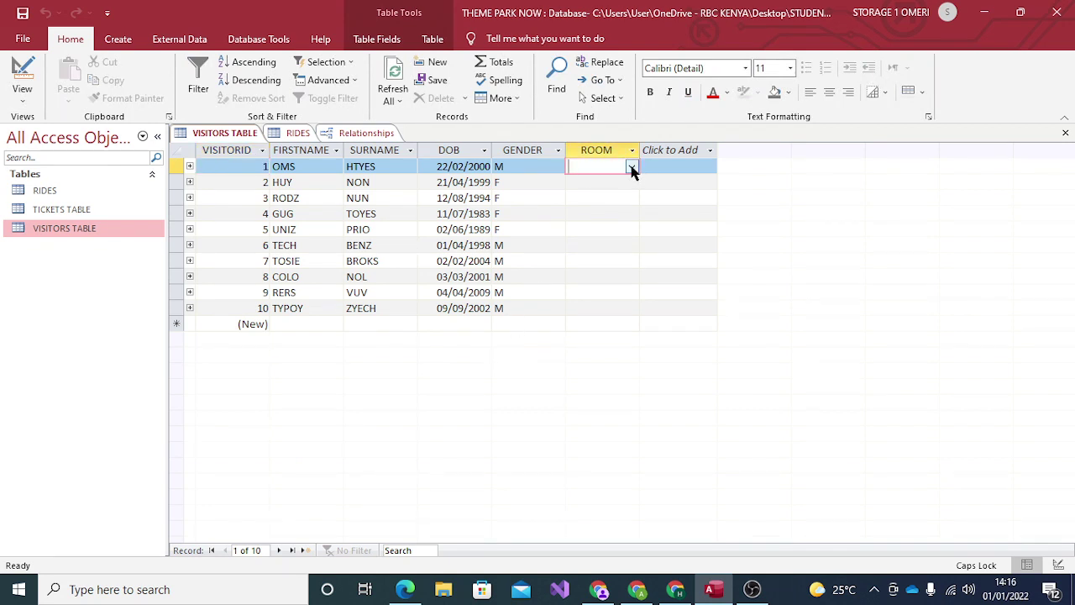
click(632, 168)
click(599, 212)
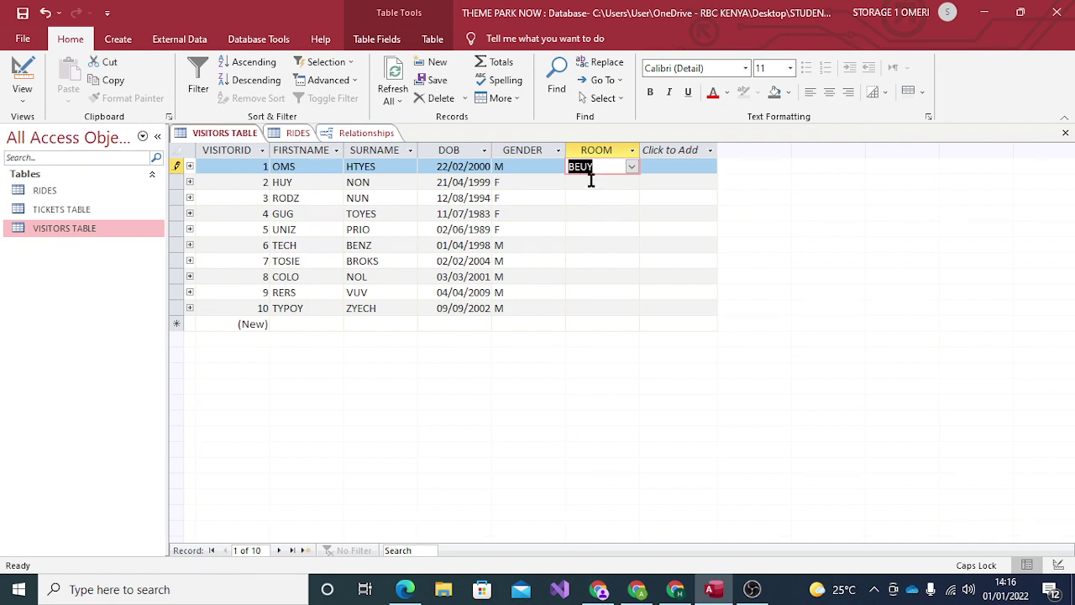
Try to enter MOMBASA as visitor 2's ROOM, declining to edit the items in the lookup list.
click(590, 181)
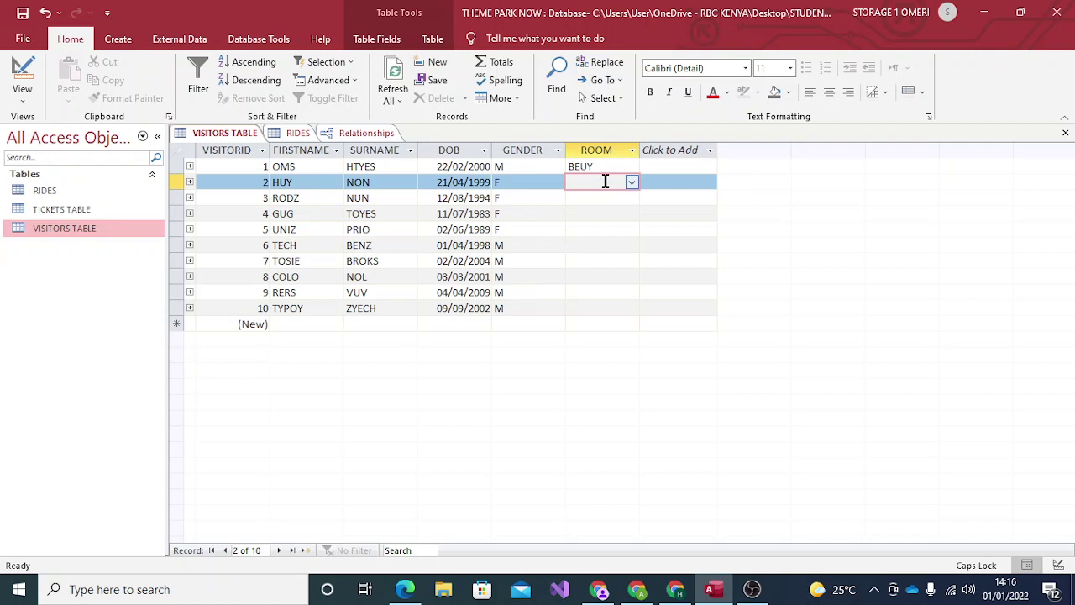
text(MOMBA)
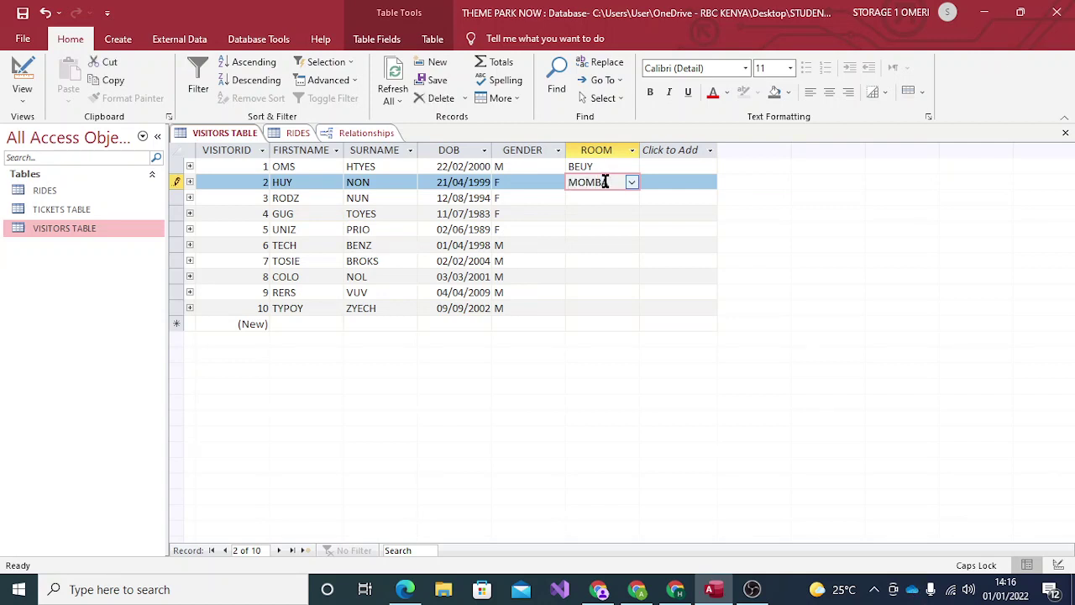
text(SA)
key(Return)
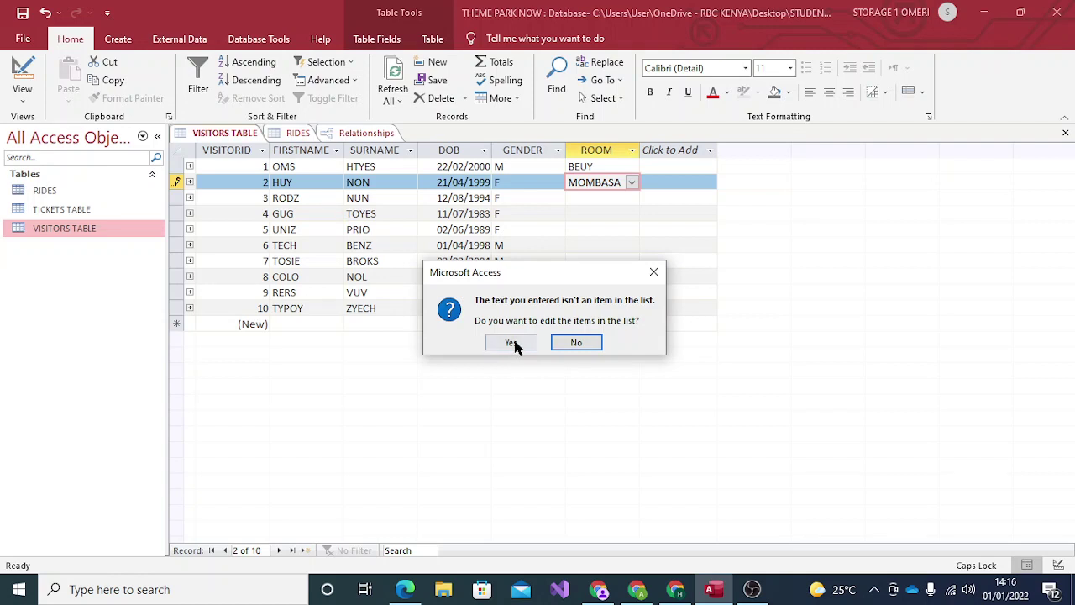
click(574, 342)
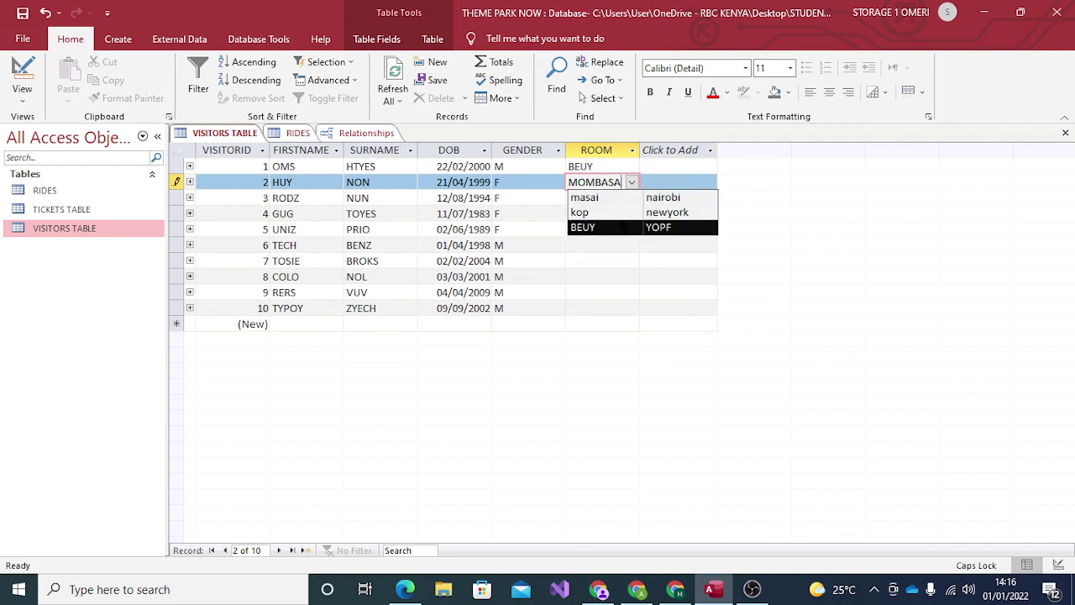
Choose kop from the lookup list as visitor 2's ROOM and BEUY as visitor 3's ROOM.
click(660, 215)
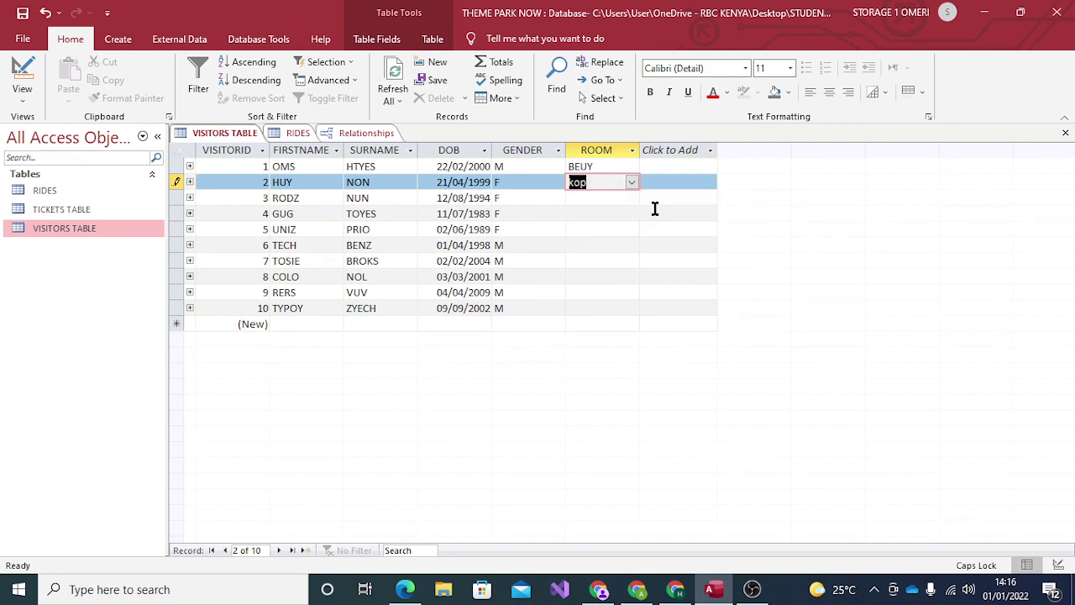
click(599, 198)
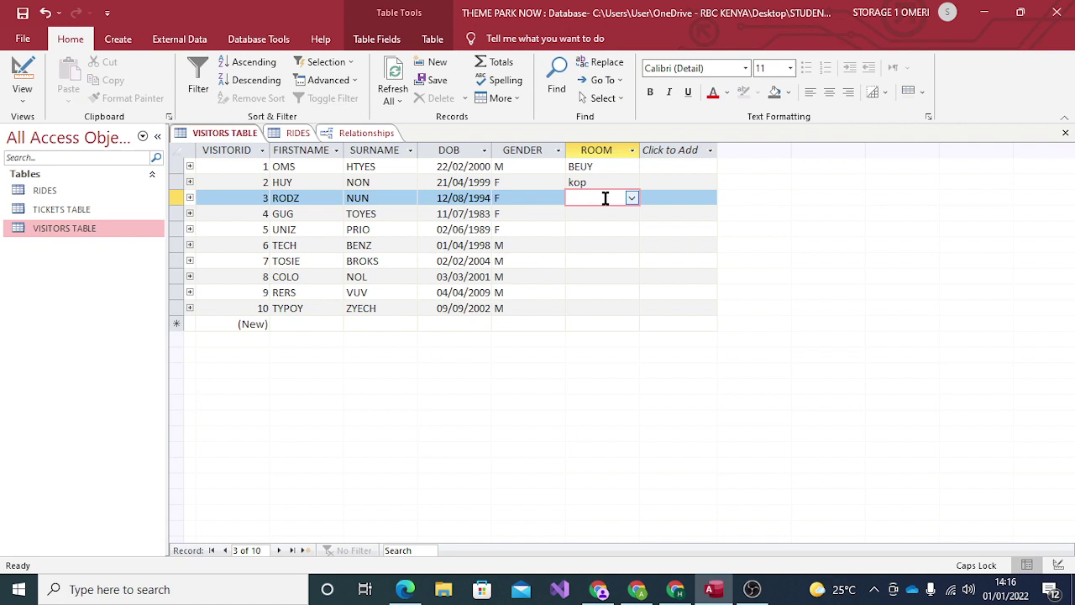
click(633, 199)
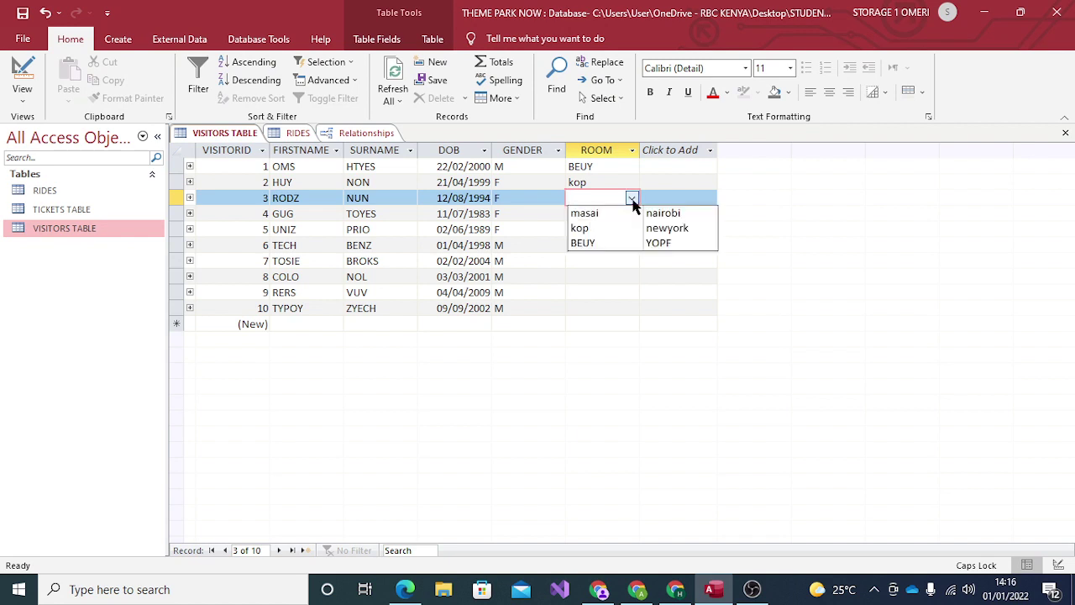
click(660, 242)
click(585, 229)
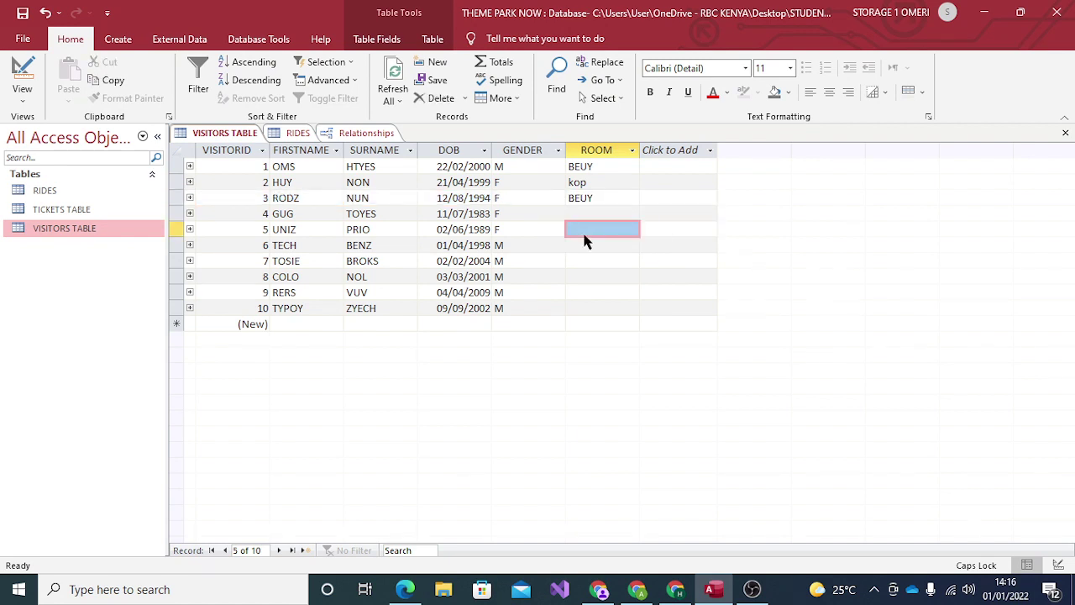
Choose masai from the lookup list as the ROOM for visitor 4 and leave that record.
click(592, 213)
click(631, 214)
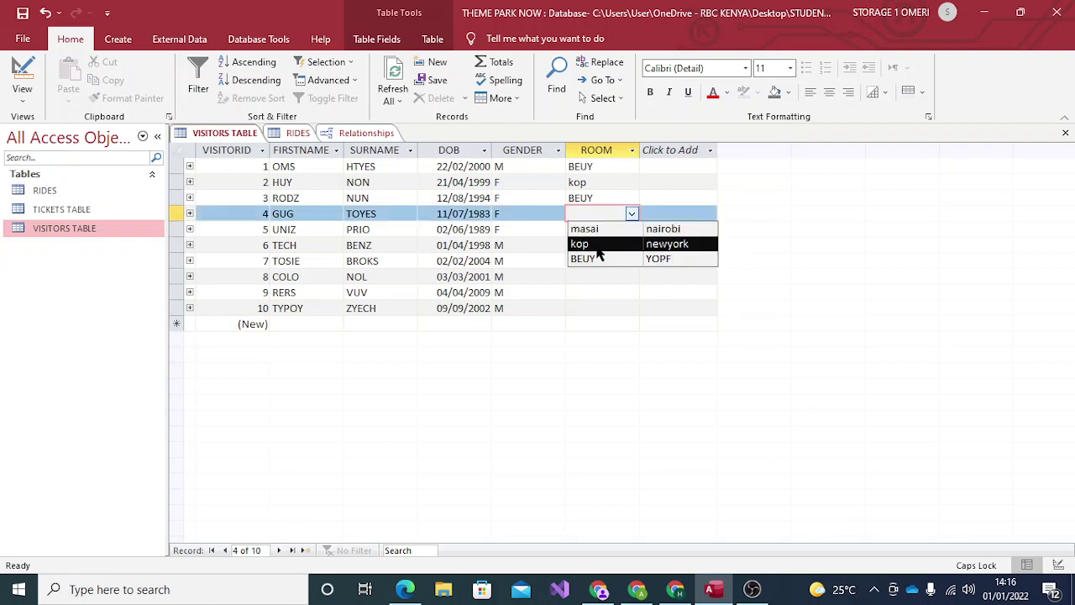
click(601, 231)
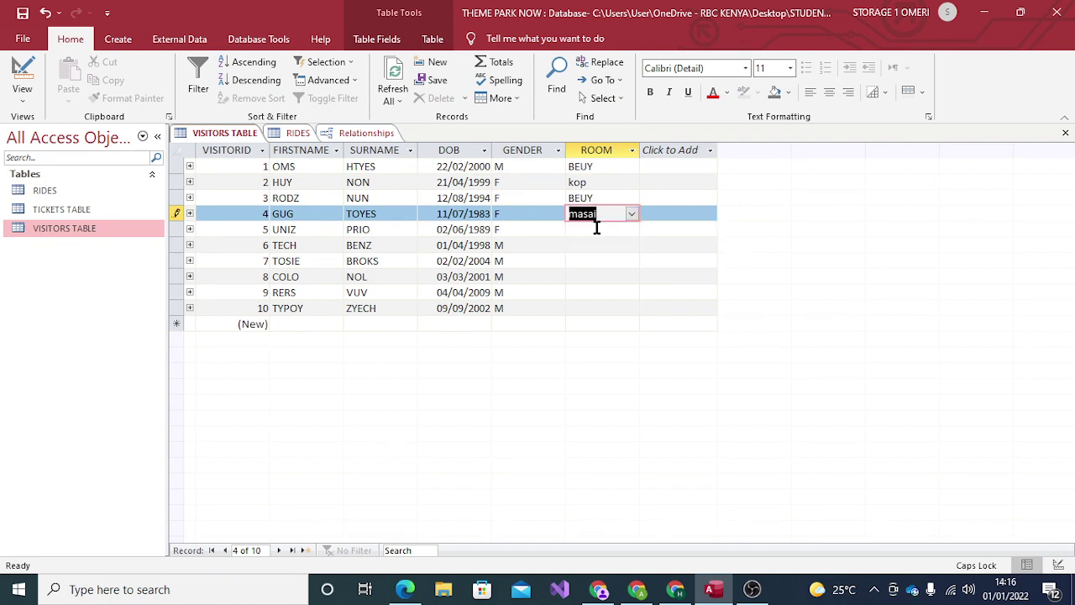
click(616, 291)
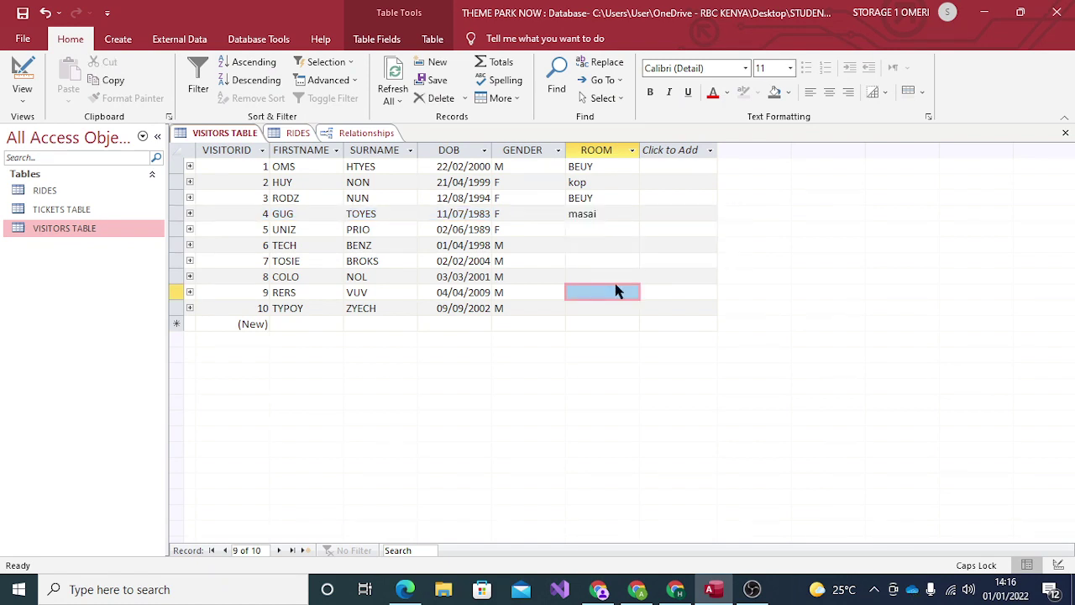